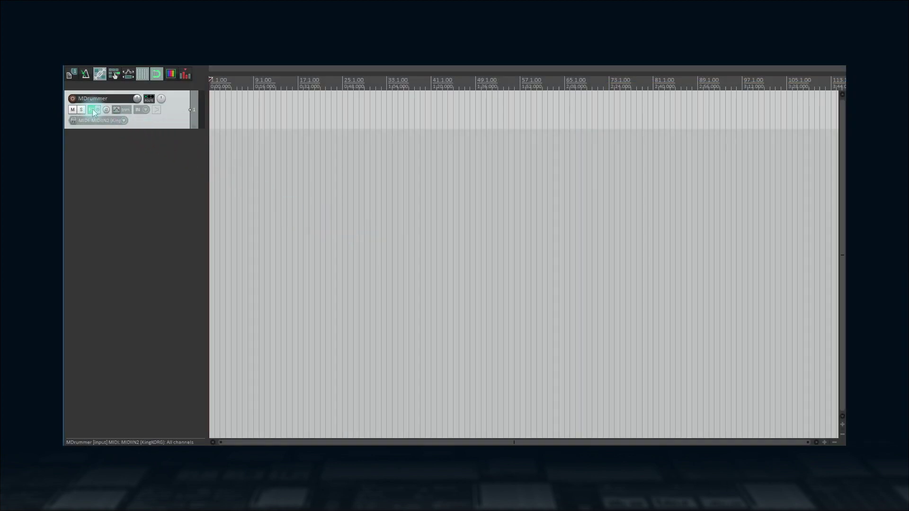
Step: Load Kontakt 4 (8 out) as the next plugin on the MDrummer track, after MDrummer1out
left_click(91, 110)
right_click(191, 125)
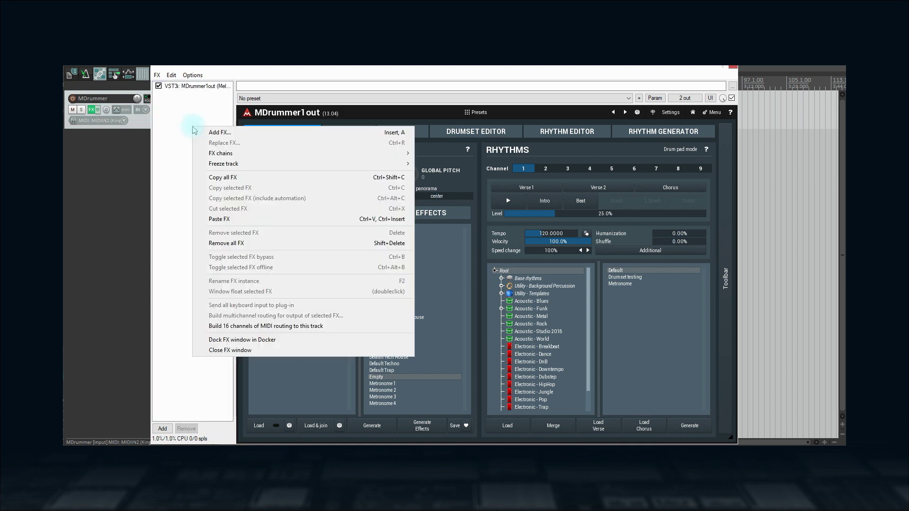
left_click(215, 135)
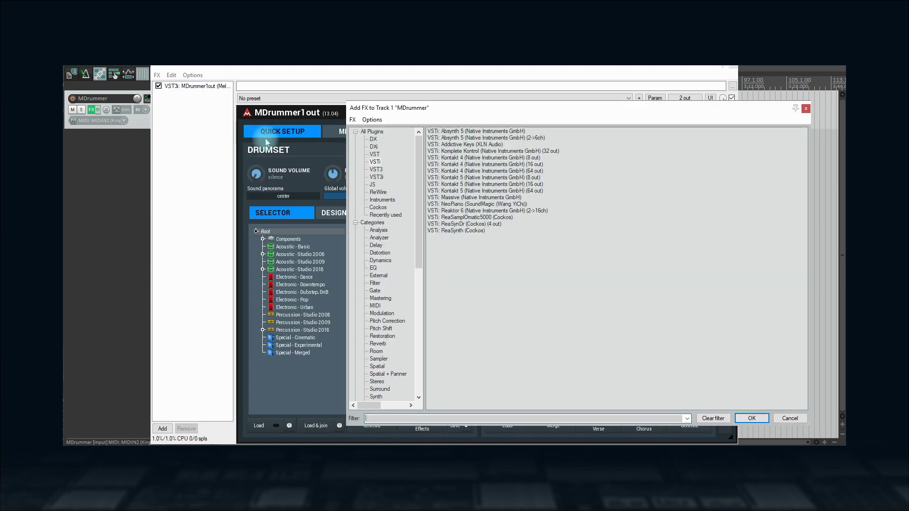
double_click(450, 159)
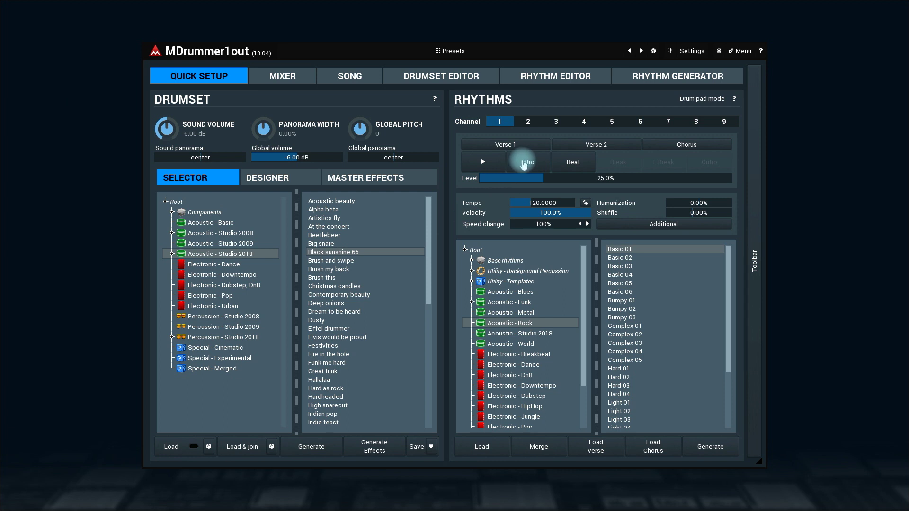
left_click(525, 162)
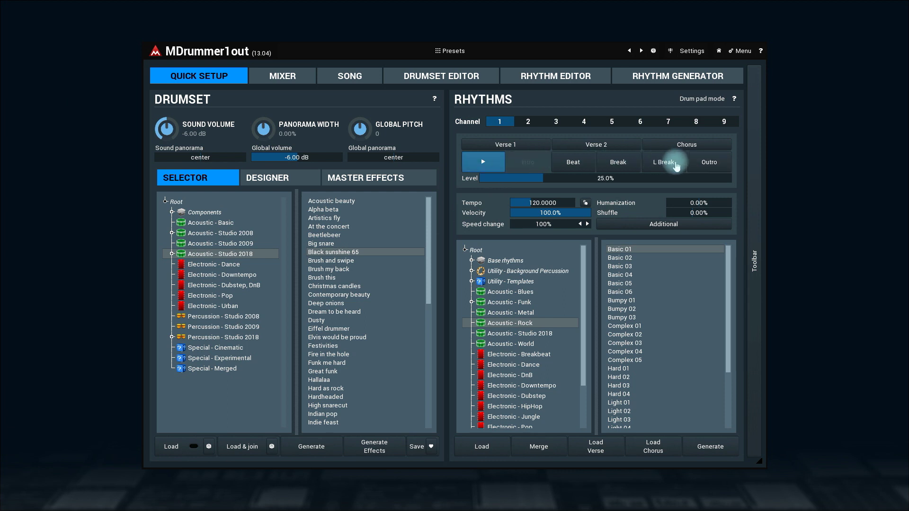
left_click(699, 165)
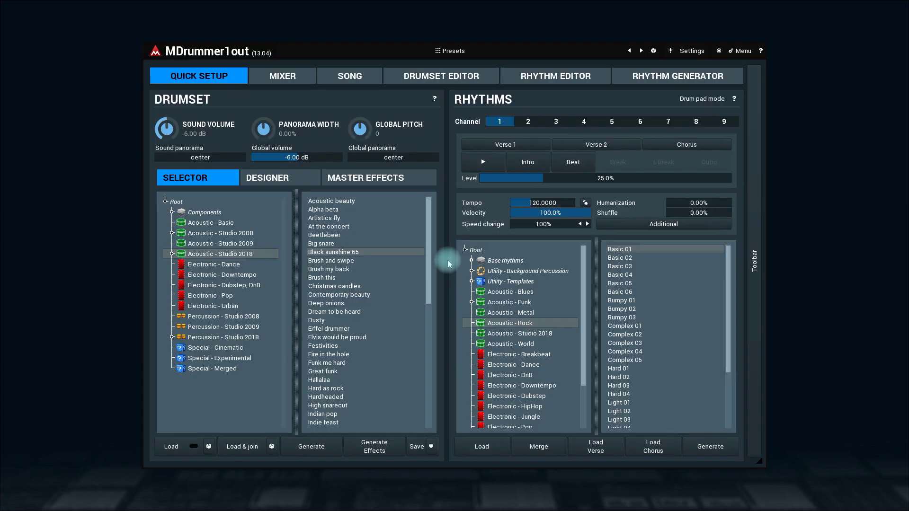
Step: Open MDrummer's Output MIDI filter and set its Source to Snare drum 1
left_click(742, 51)
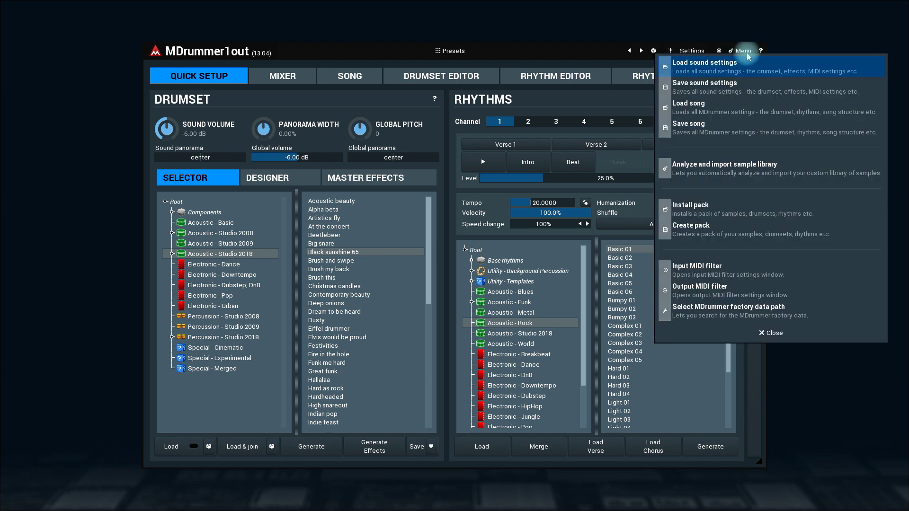
left_click(723, 290)
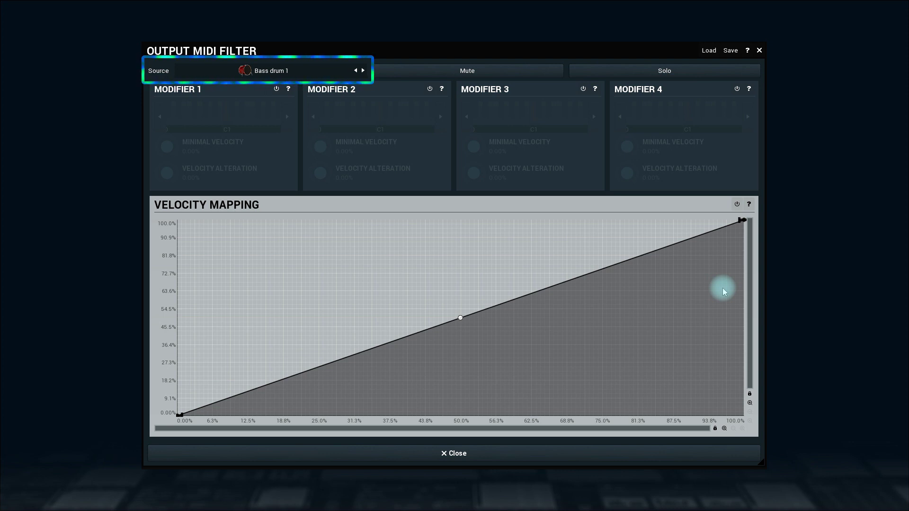
left_click(329, 74)
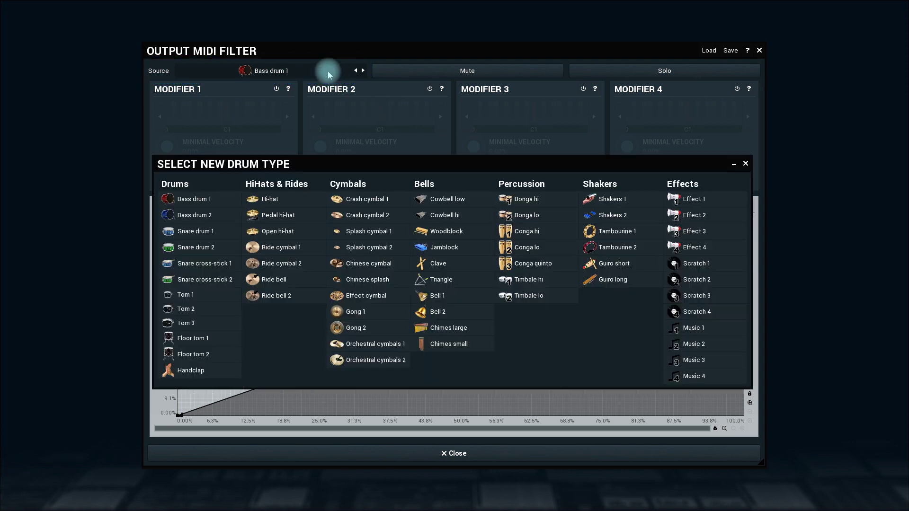
left_click(194, 231)
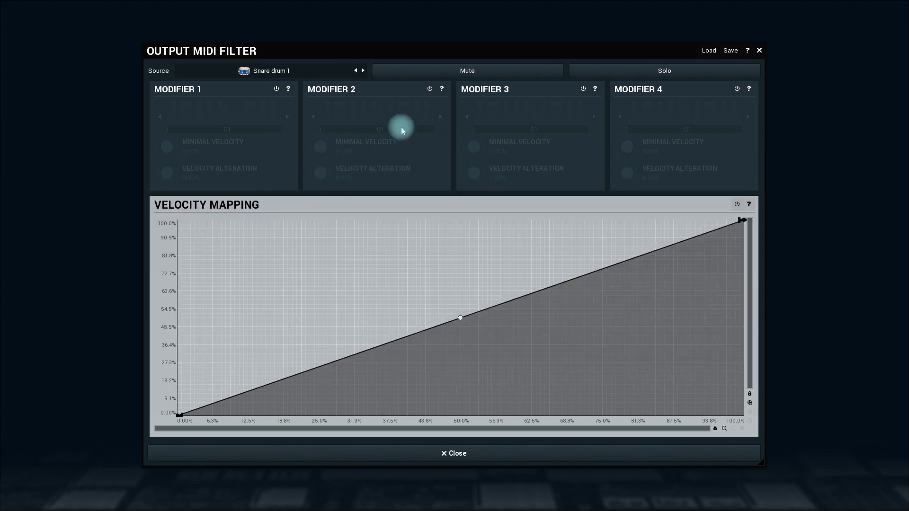
Step: Toggle the snare's Mute and Solo switches until Snare drum 1 is left soloed
left_click(490, 73)
left_click(490, 75)
left_click(601, 74)
left_click(601, 74)
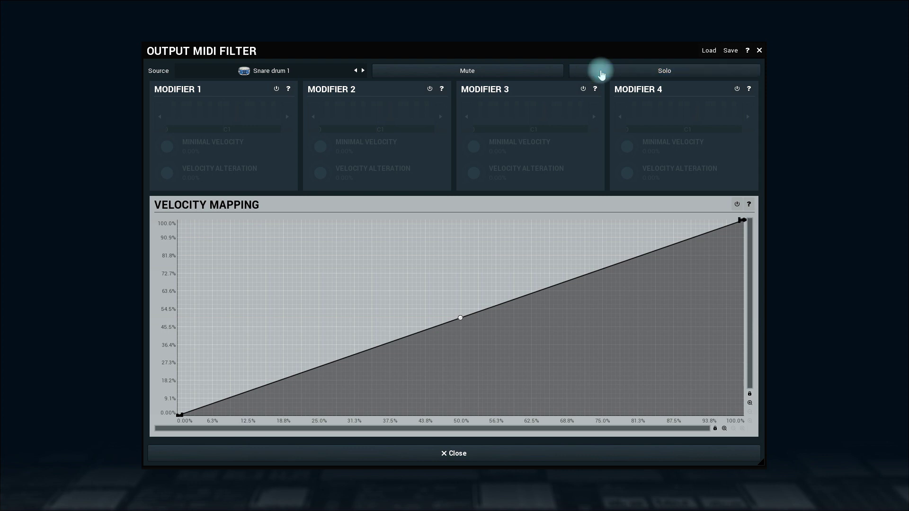
left_click(601, 75)
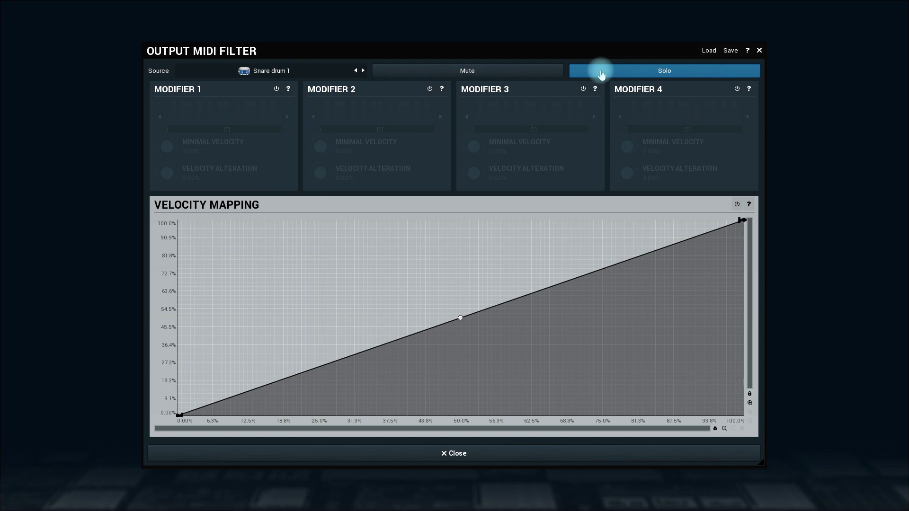
left_click(759, 51)
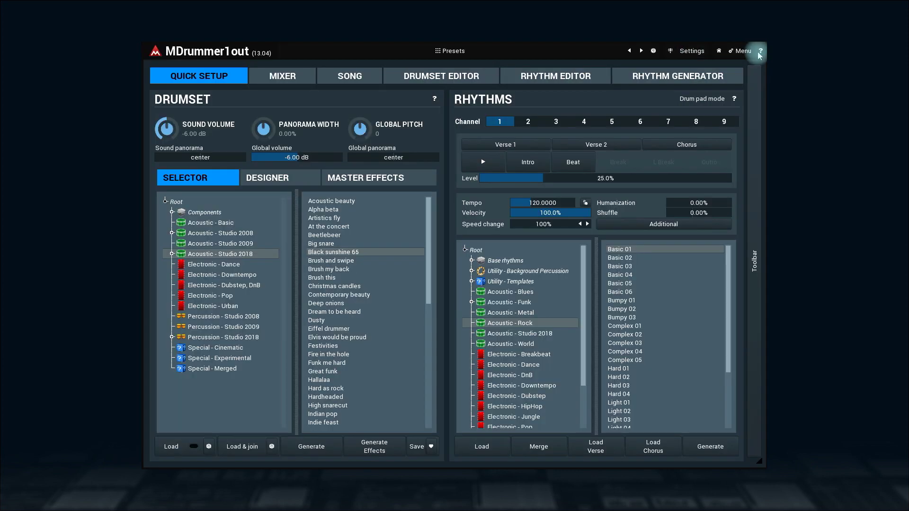
left_click(523, 150)
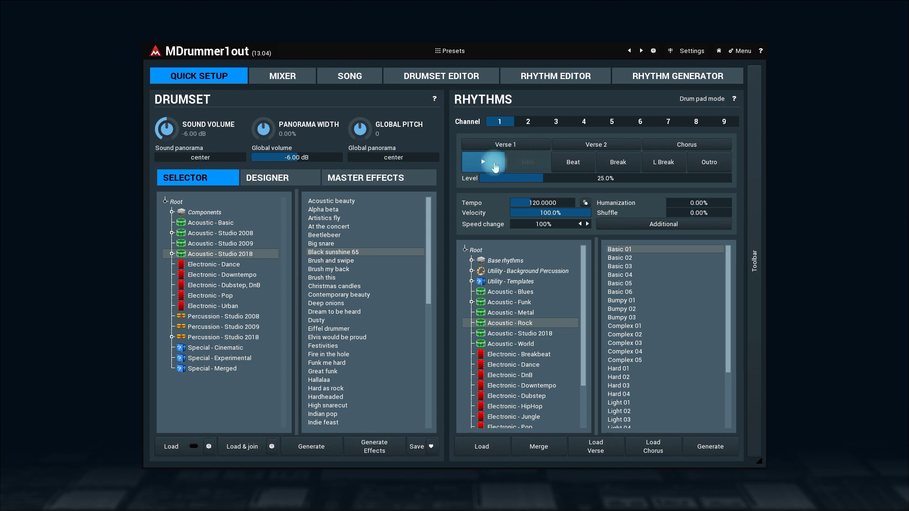
left_click(495, 165)
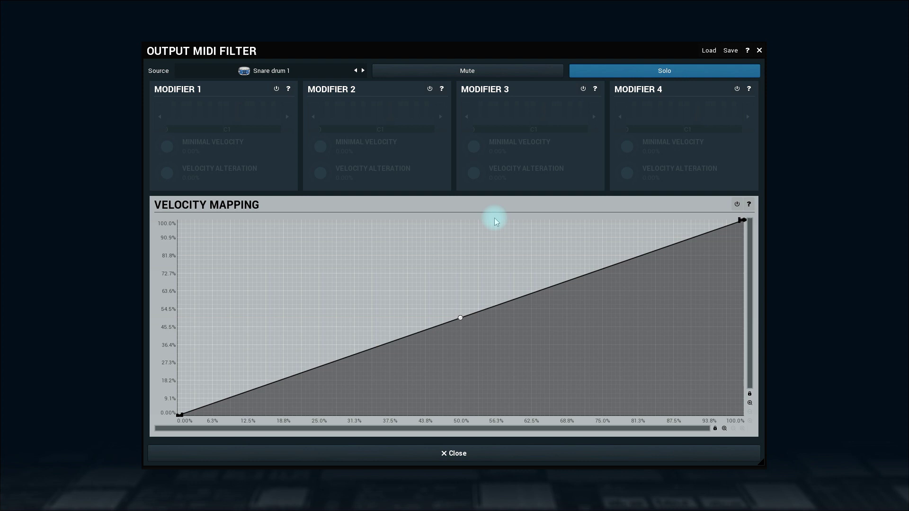
Step: Enable Modifier 1 and adjust its target note, settling on a black key between C2 and C3
left_click(276, 89)
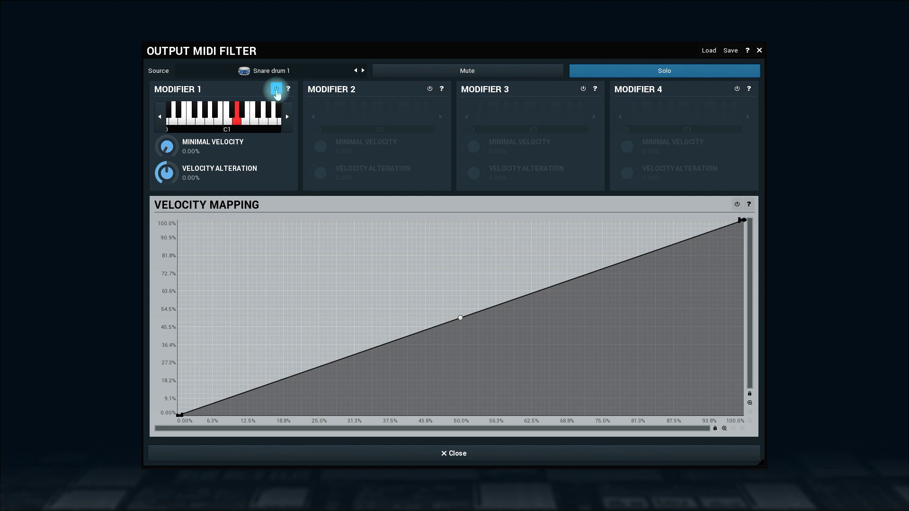
left_click(264, 120)
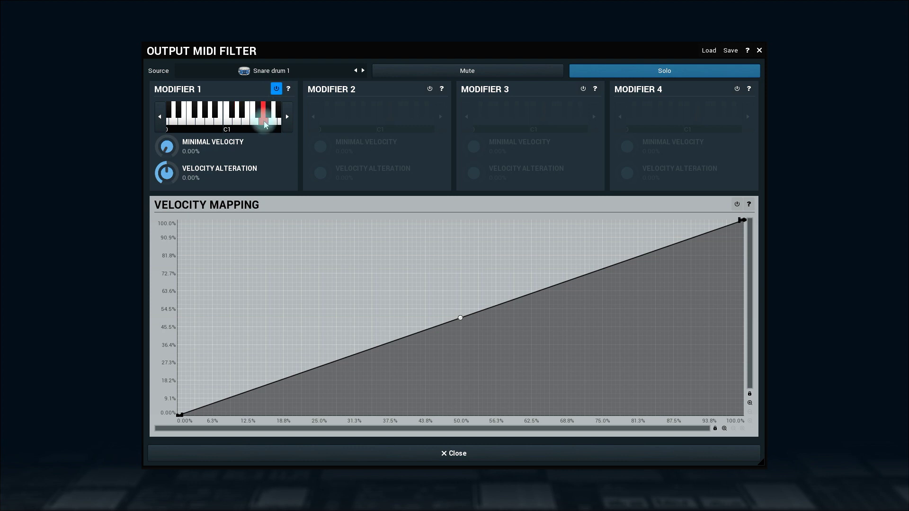
scroll(264, 124, "up", 8)
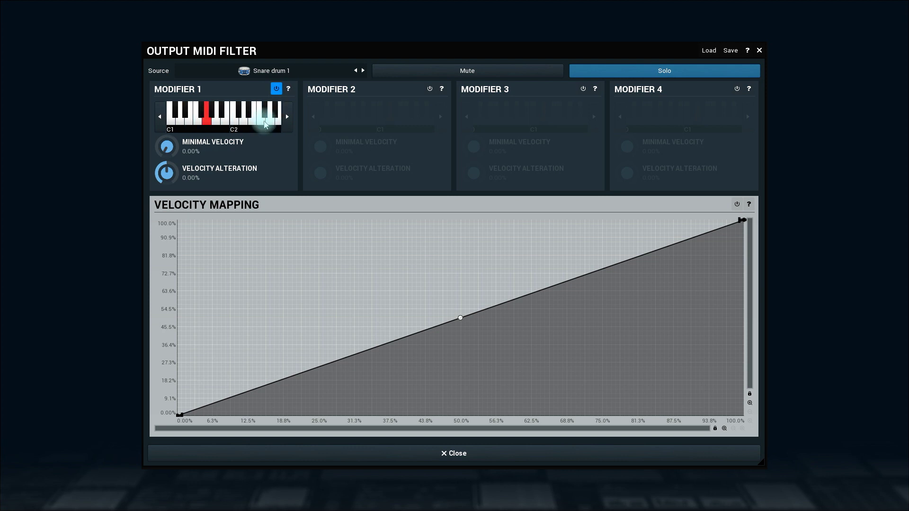
scroll(264, 124, "up", 5)
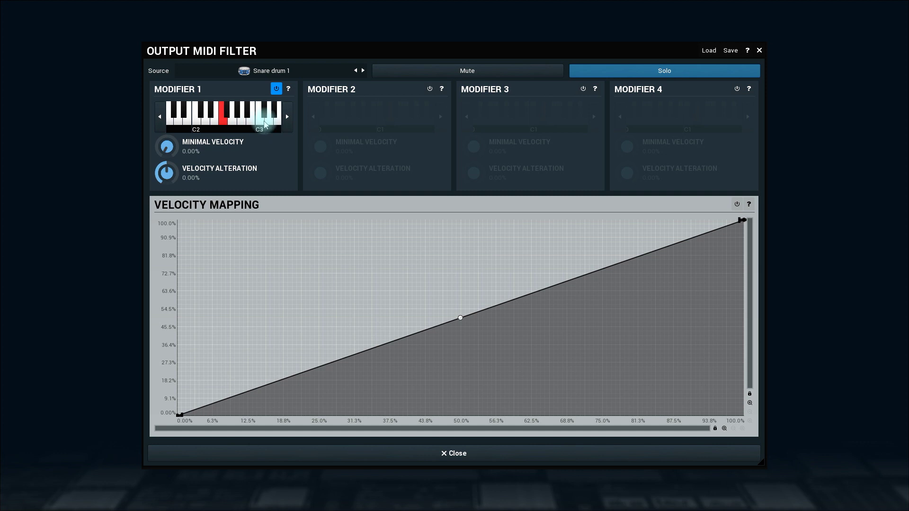
left_click(261, 122)
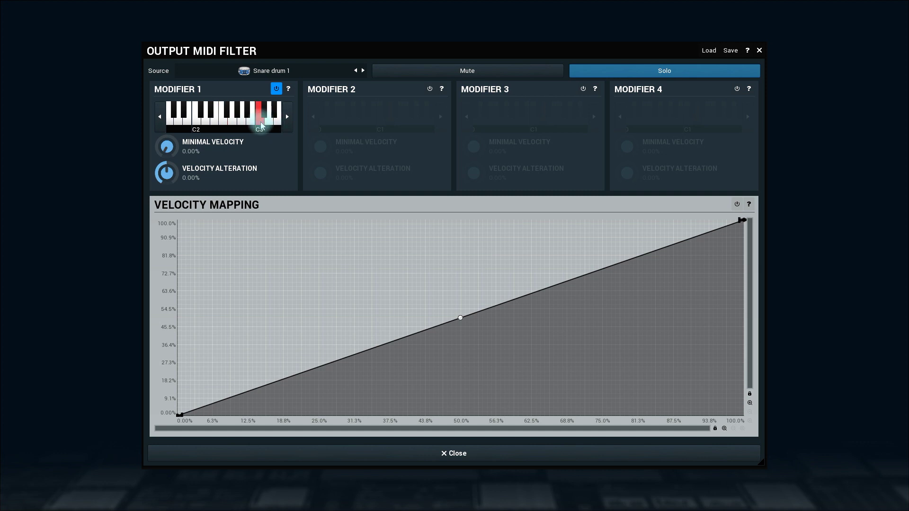
left_click(252, 122)
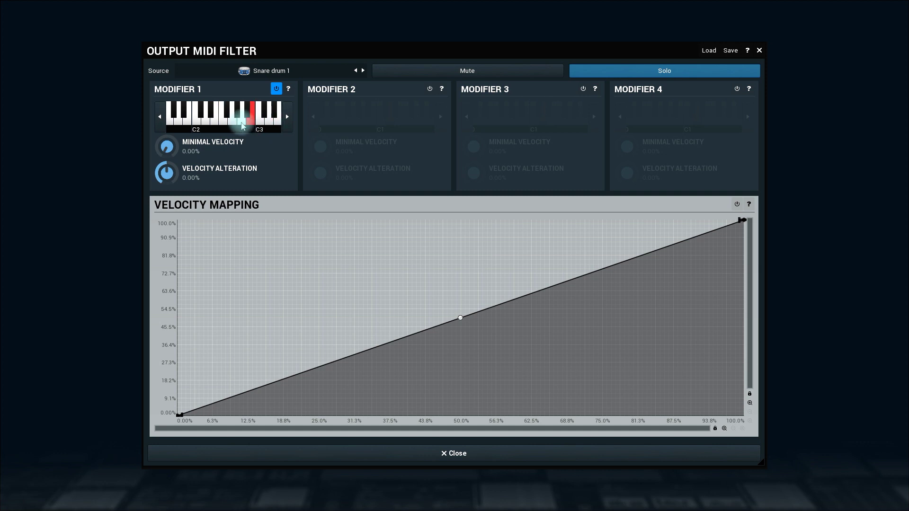
left_click(234, 123)
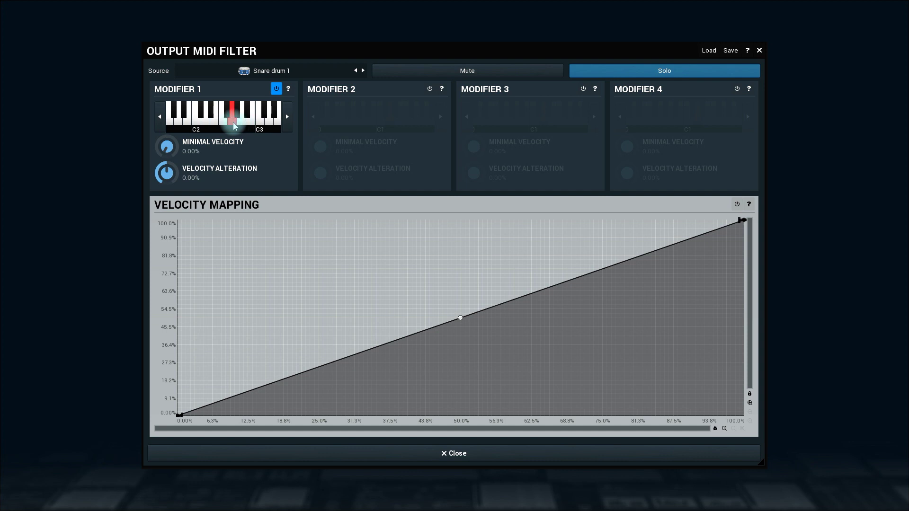
left_click(242, 124)
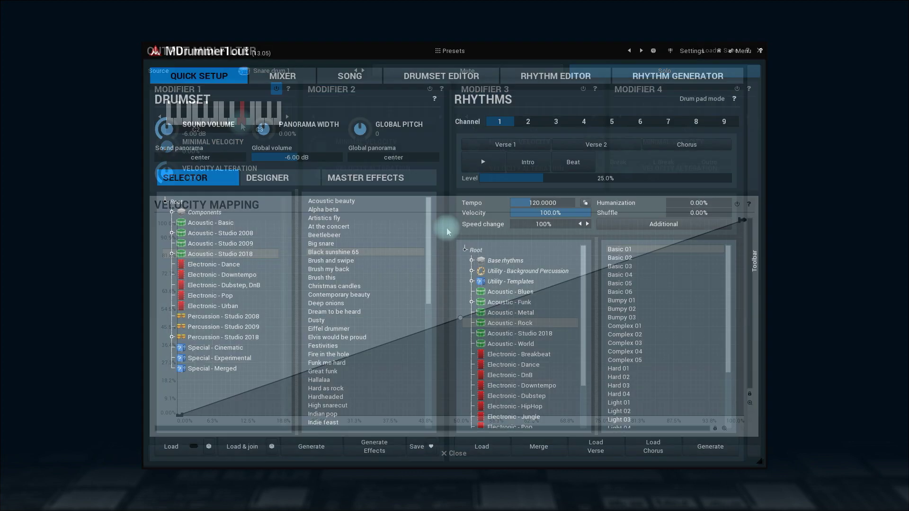
Step: Play the original Verse 1 loop from Quick Setup, then stop it
left_click(507, 146)
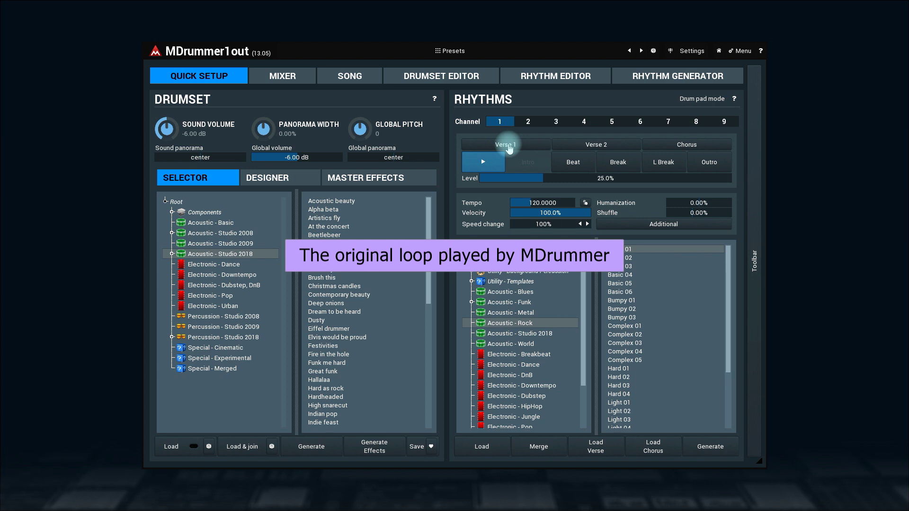
left_click(496, 164)
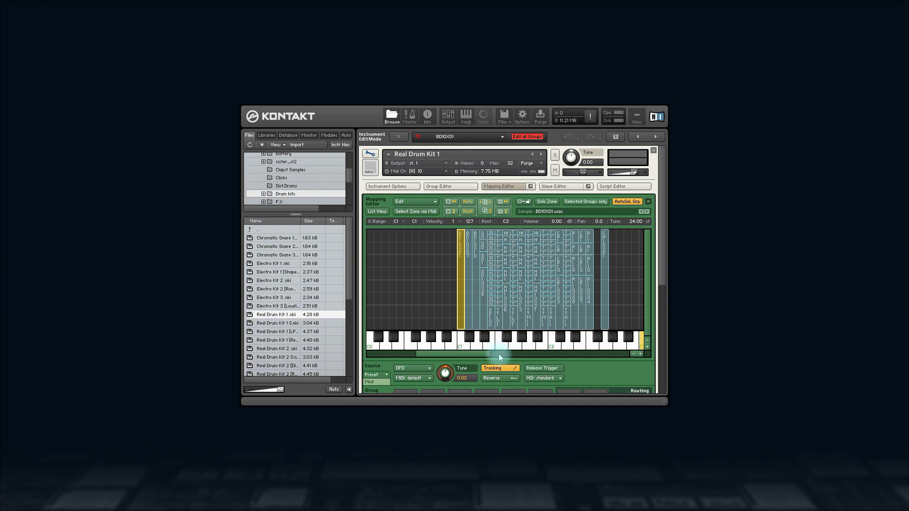
left_click(462, 348)
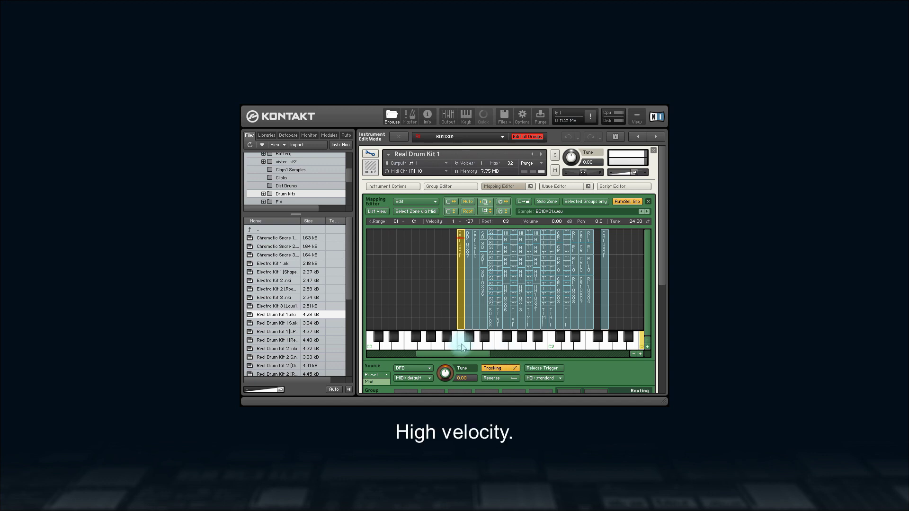
left_click(471, 343)
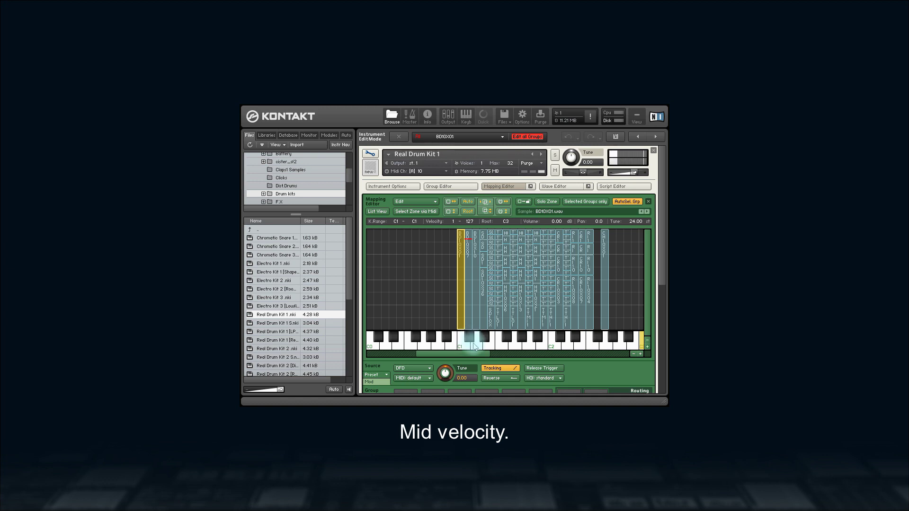
left_click(477, 349)
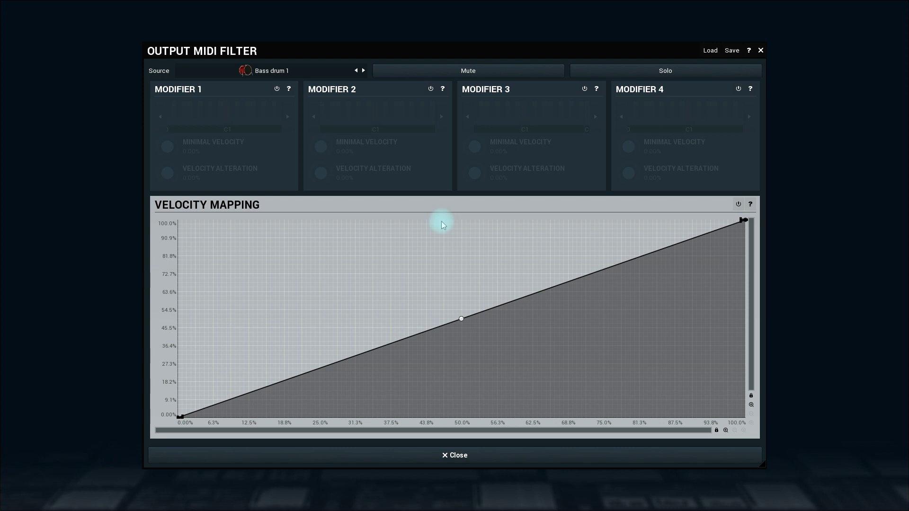
Step: Enable Bass drum 1 Modifiers 1–3, set minimal velocities 90.4% and 57.6%, and remap Modifier 3 to C#1
left_click(277, 89)
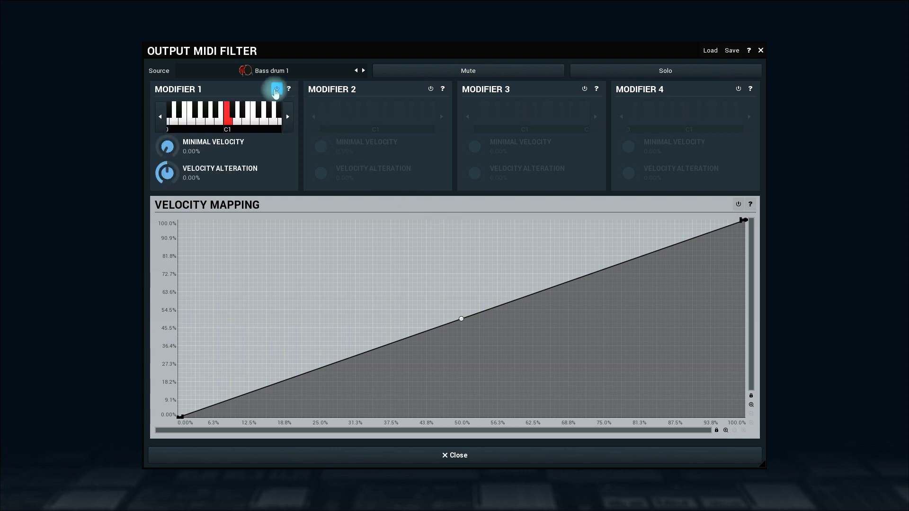
left_click_drag(166, 147, 167, 98)
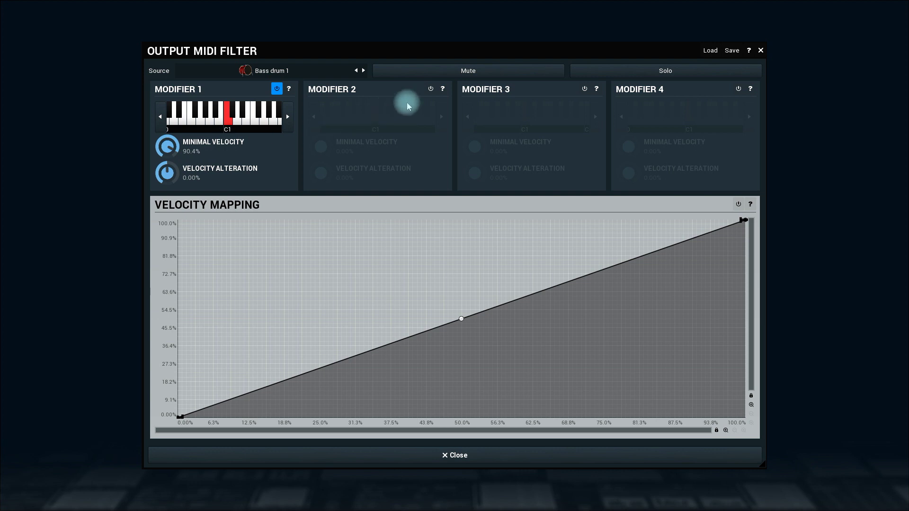
left_click(431, 89)
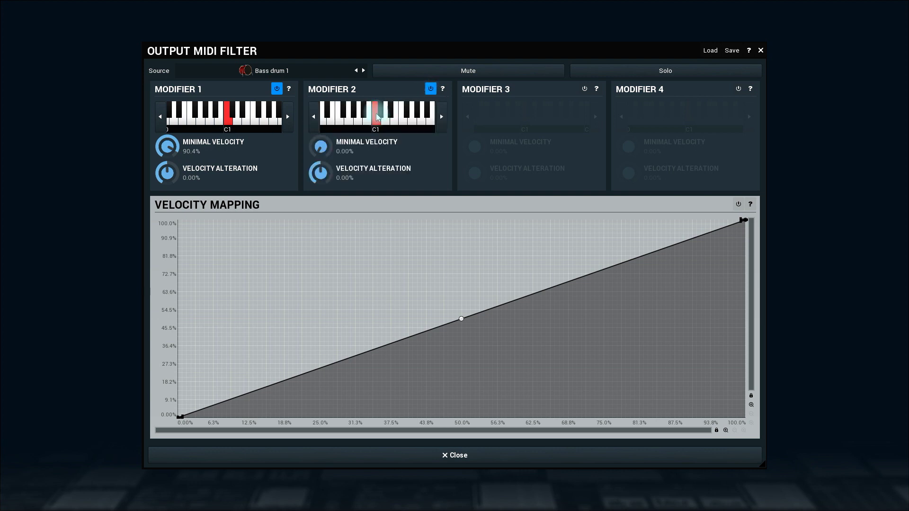
mouse_move(337, 144)
left_mouse_down()
mouse_move(337, 119)
mouse_move(323, 147)
left_mouse_up()
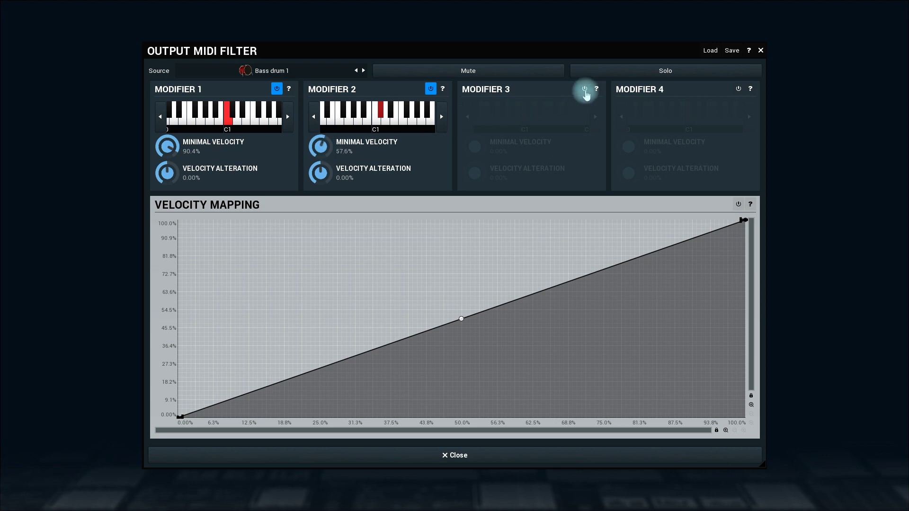
left_click(584, 89)
left_click(534, 119)
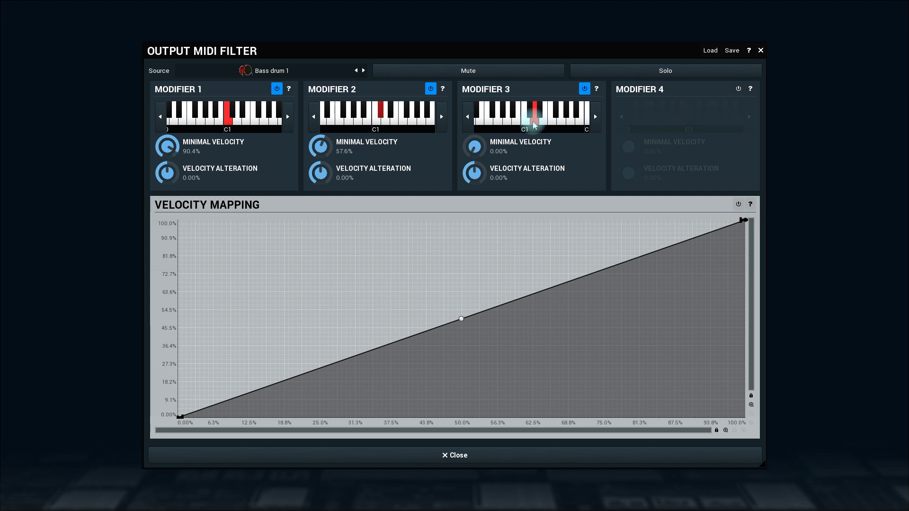
Step: Set Modifier 3's target note, then give Modifiers 2 and 3 velocity alterations of 20% and 25.6%
left_click(534, 122)
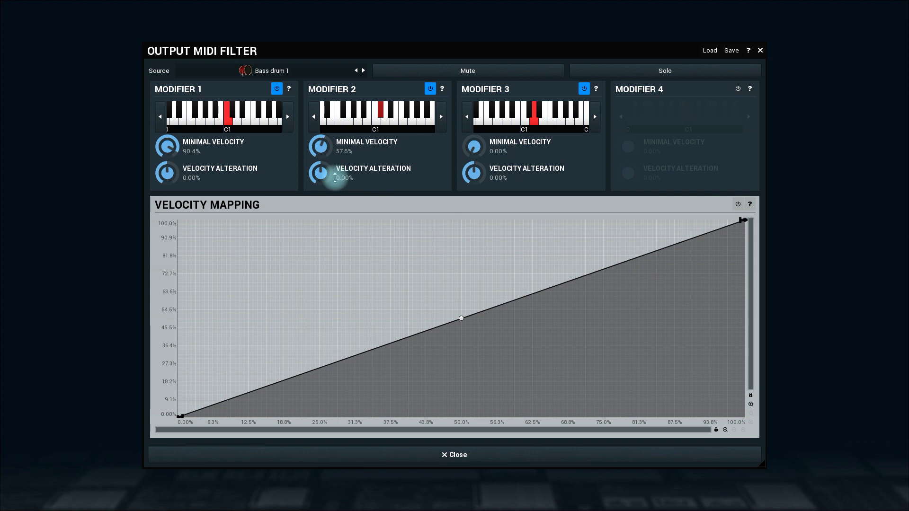
mouse_move(320, 173)
left_mouse_down()
mouse_move(322, 166)
mouse_move(322, 173)
left_mouse_up()
mouse_move(474, 173)
left_mouse_down()
mouse_move(475, 165)
mouse_move(475, 174)
left_mouse_up()
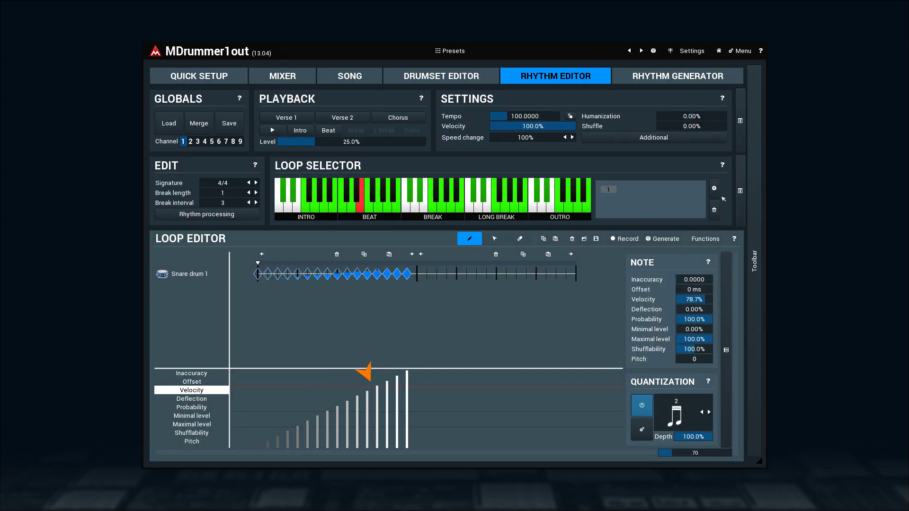
Step: Play the Verse 1 loop to hear the snare's rising velocity ramp
left_click(295, 118)
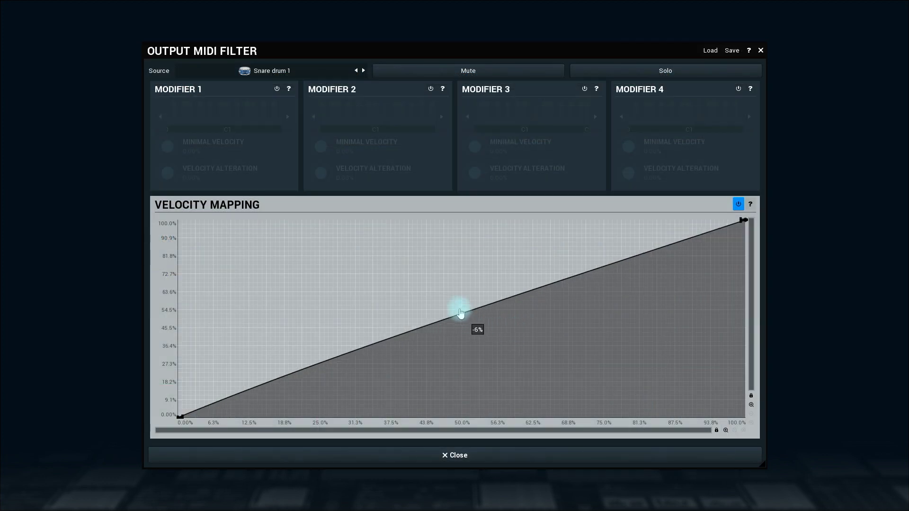
Step: Bend the snare velocity curve upward, then down below the diagonal so 50% maps to about 27%
left_click_drag(460, 310, 457, 272)
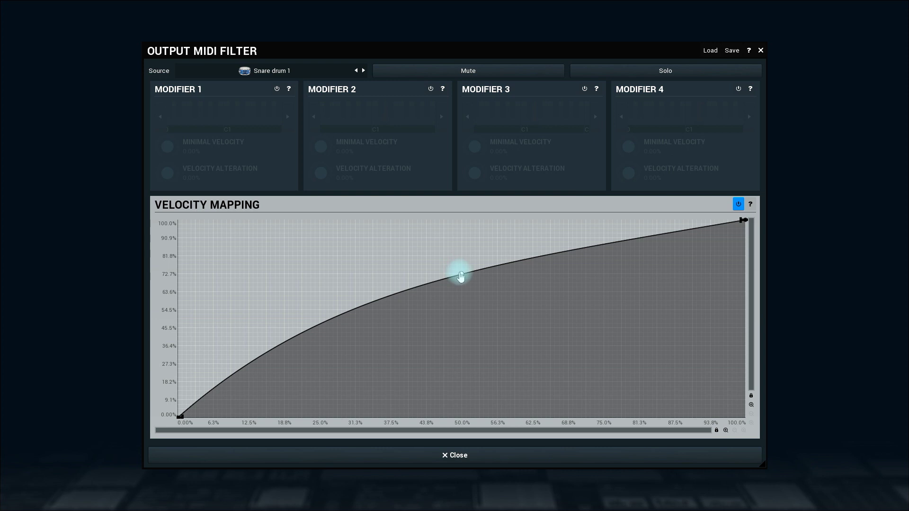
left_click_drag(458, 272, 465, 372)
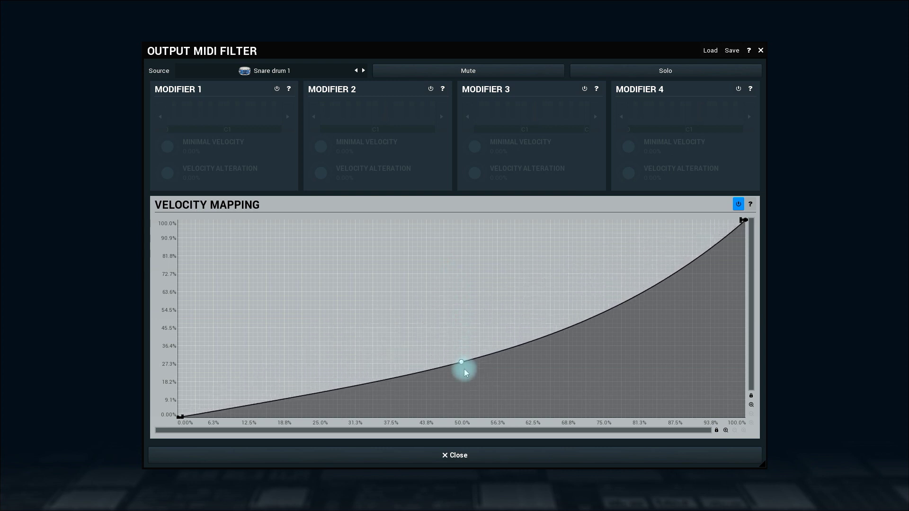